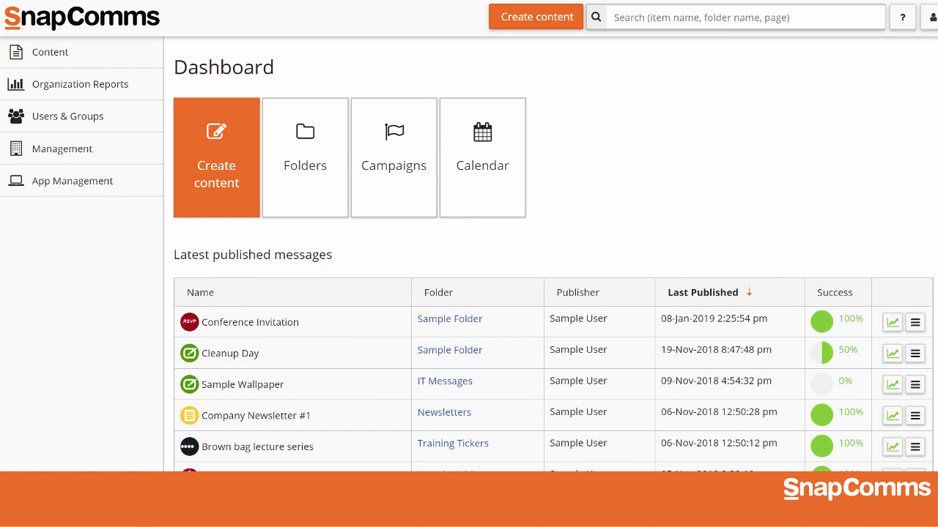
Search 'RSVP' among new content types, choose RSVP Invite and apply the Bold Blue theme
click(201, 192)
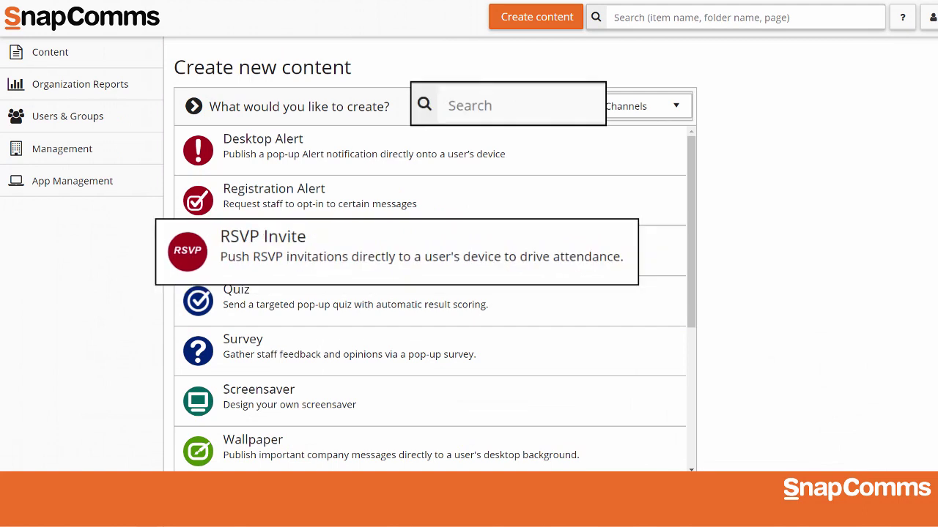
text(RSVP)
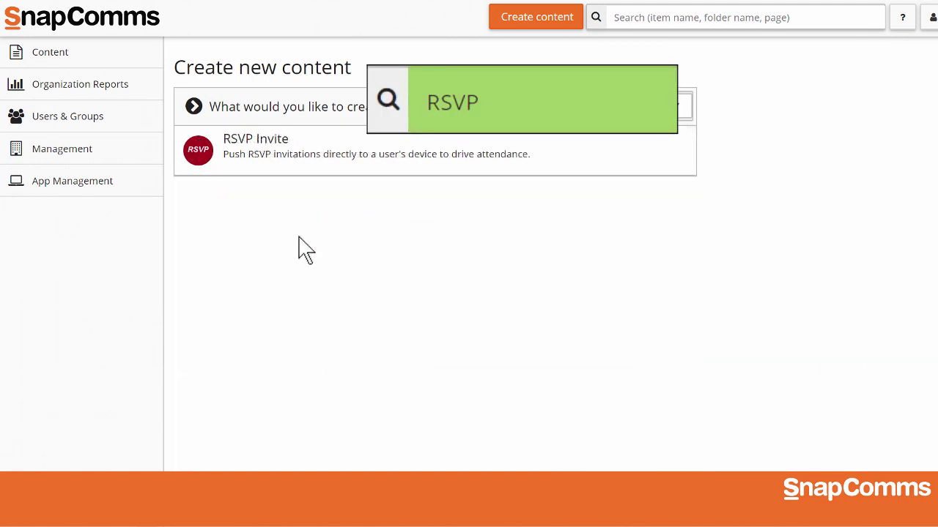
click(255, 161)
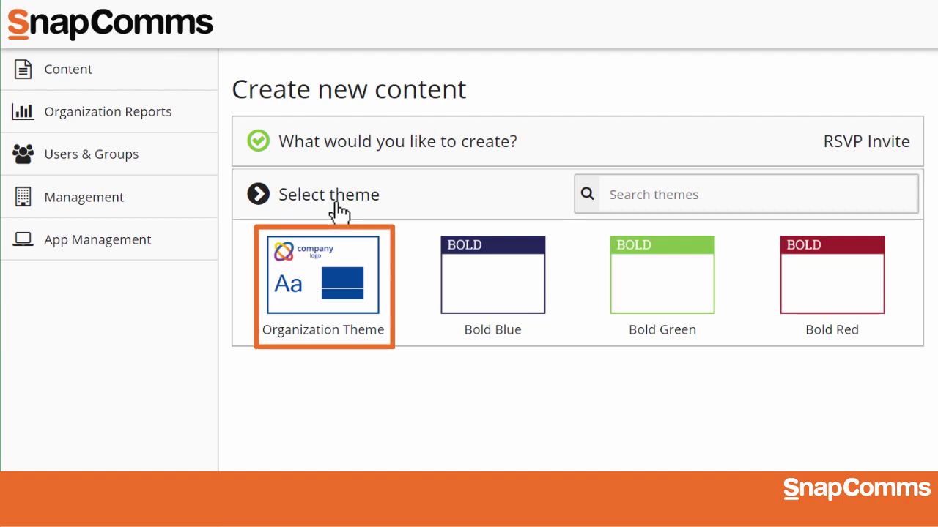
click(477, 292)
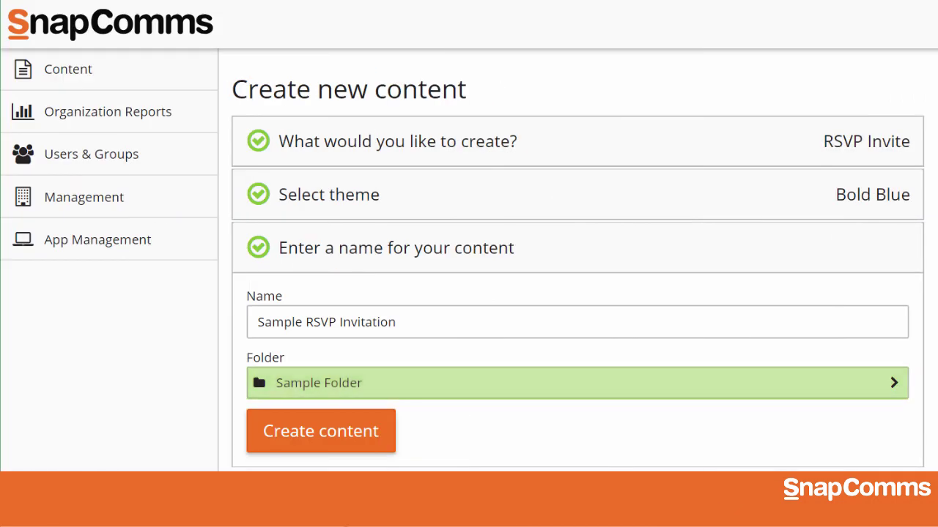
Create the invite and title it 'Training Next Week'
click(301, 438)
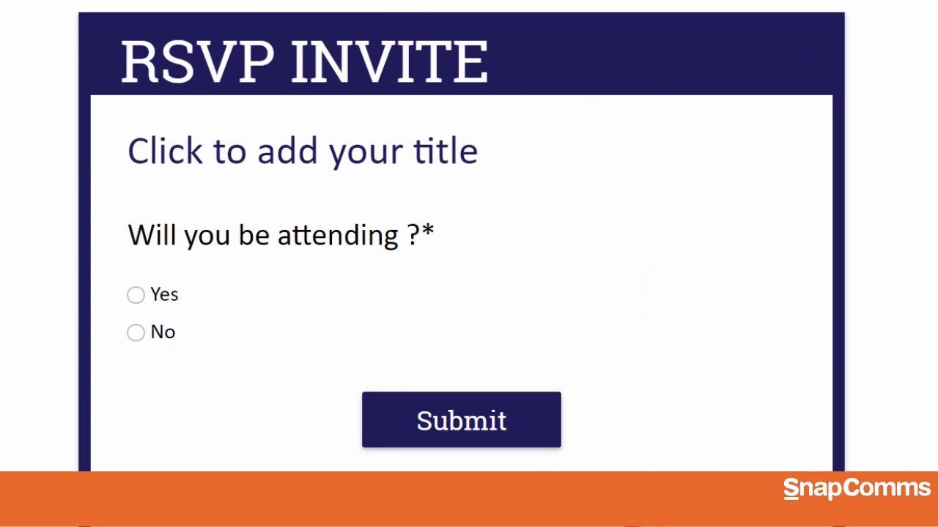
click(192, 147)
text(Training Next Week)
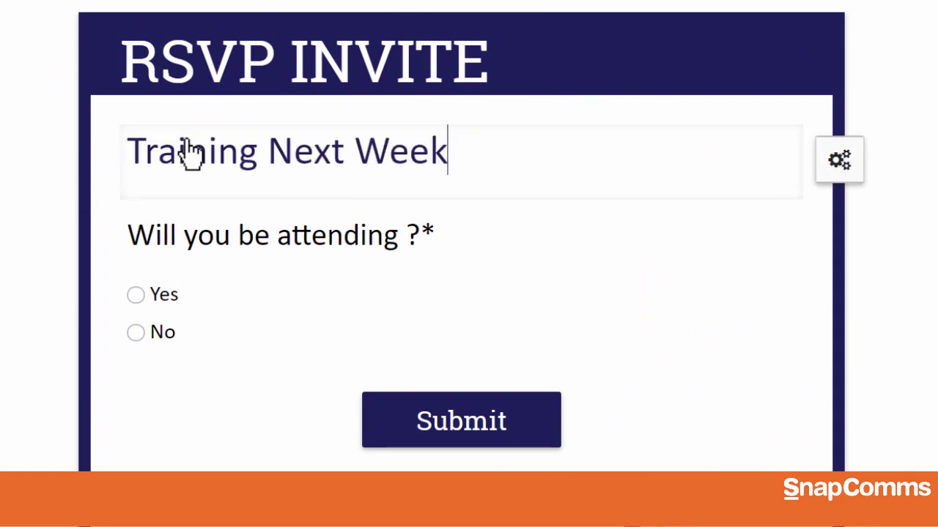
Set the event name to 'Staff Training' and the attendance question to 'Will we see you there?'
click(194, 243)
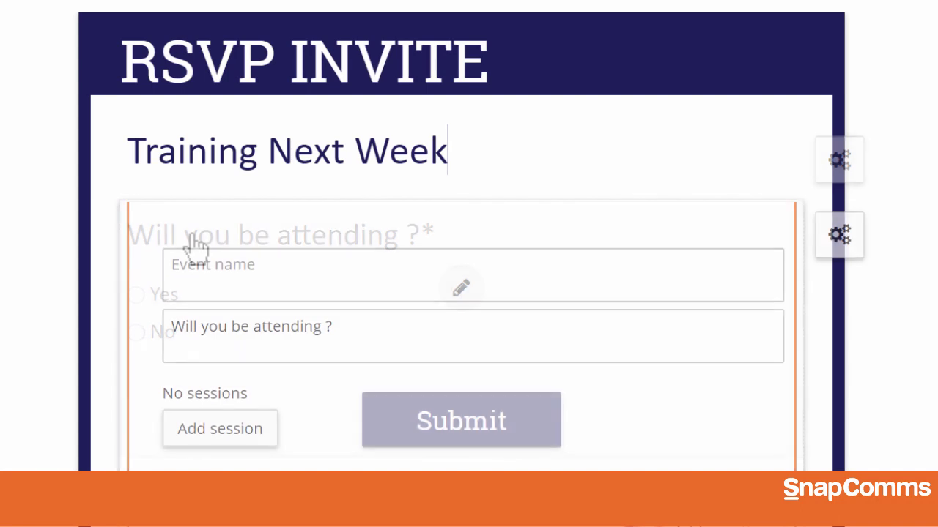
click(176, 268)
text(Staff Training)
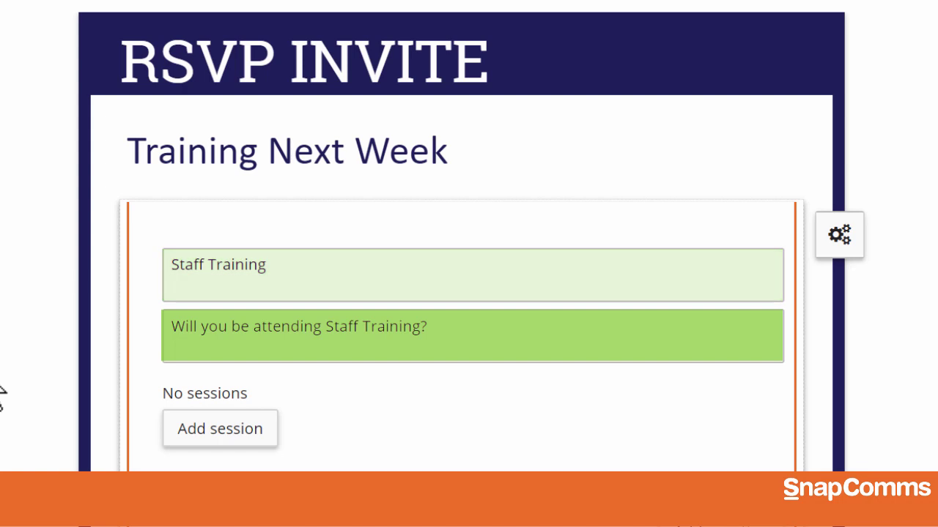
triple_click(259, 324)
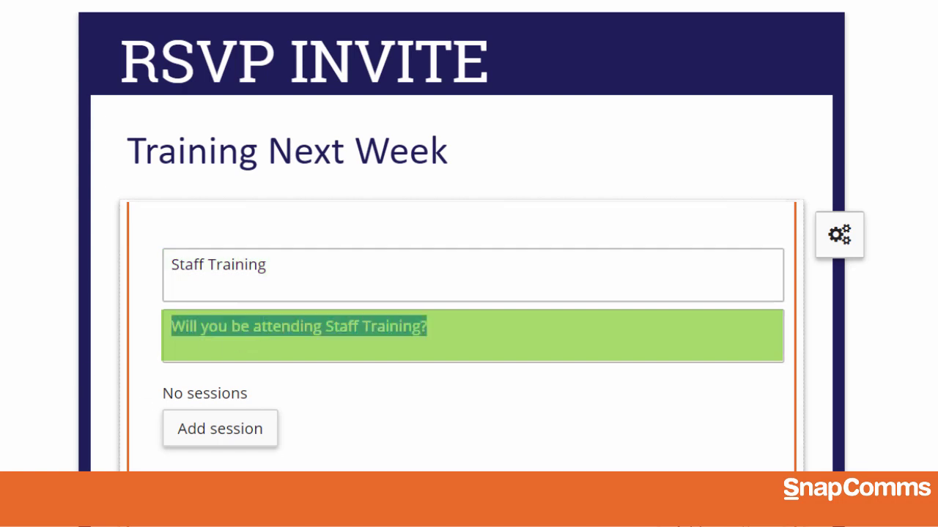
text(Will we see you there?)
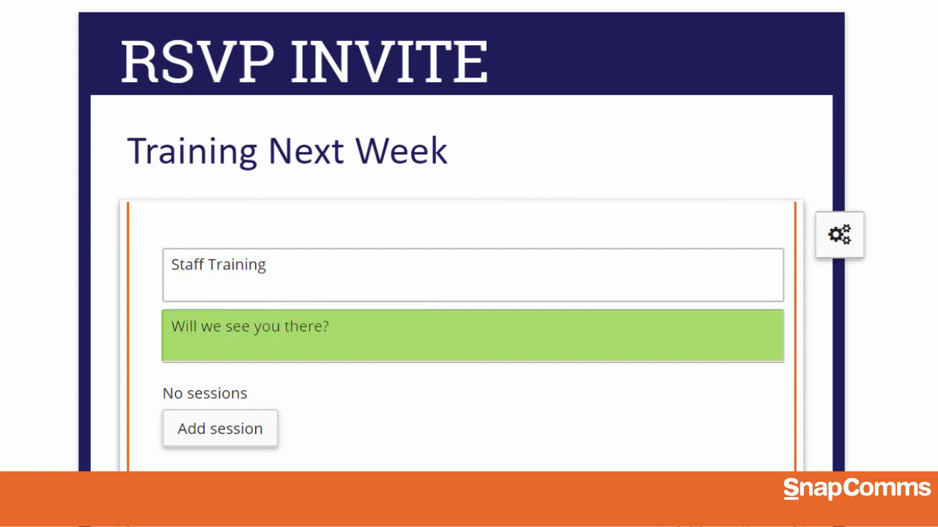
Add a session on 15-JAN-2019 starting 09:30 AM, then add a second session for January 16
click(220, 429)
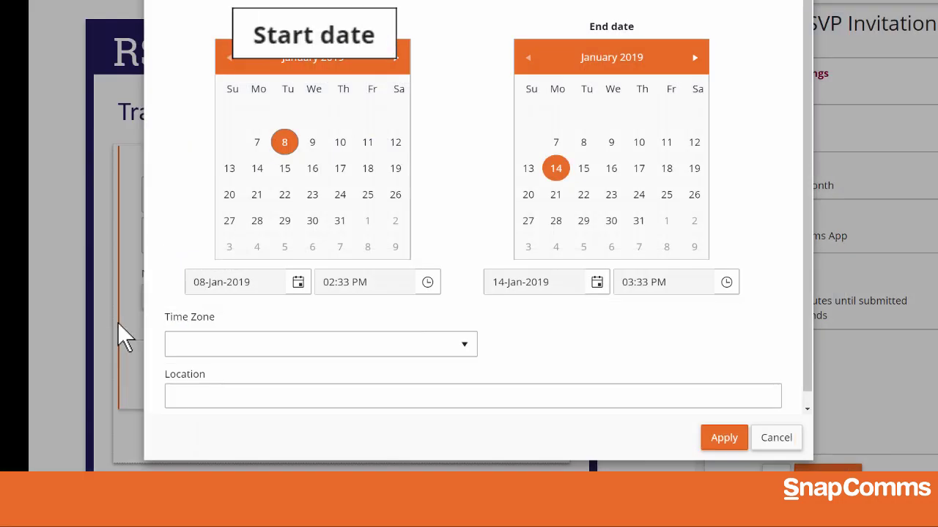
click(263, 172)
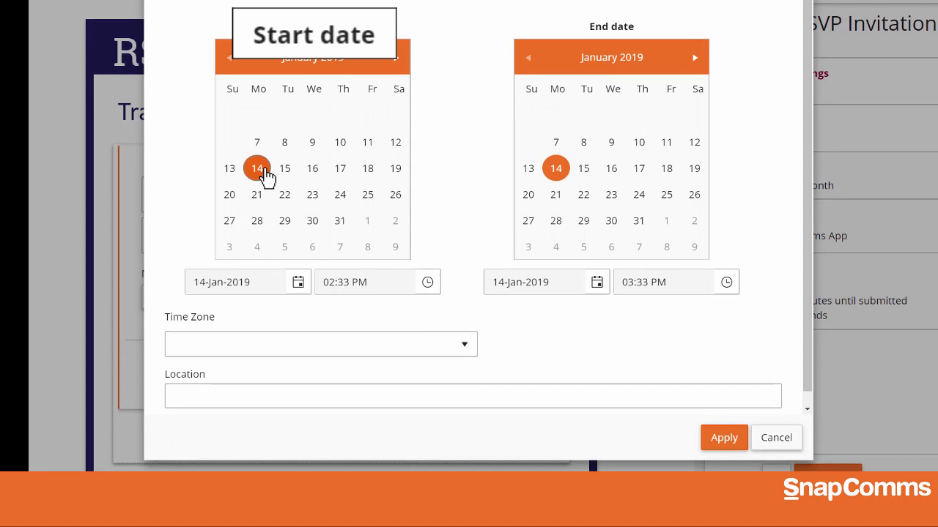
text(15-JAN-2019)
key(Tab)
text(9:00 AM)
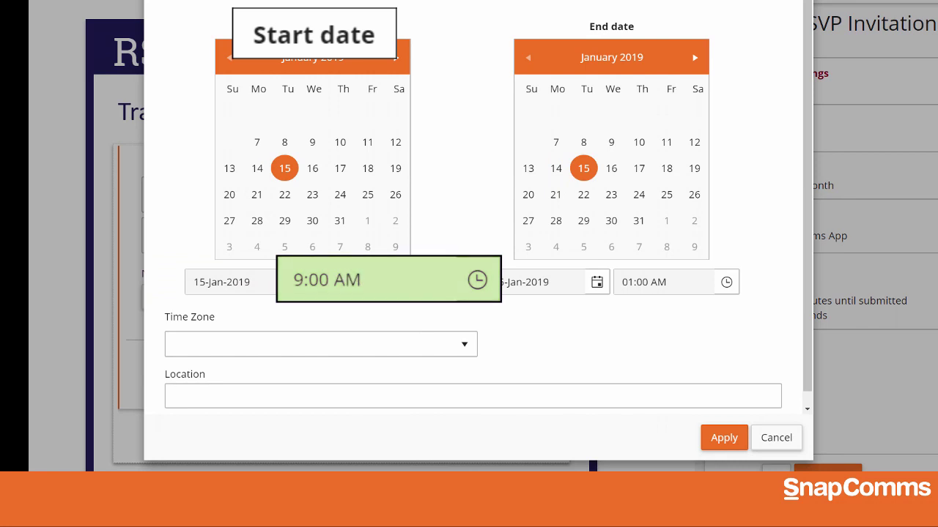
click(476, 281)
click(410, 392)
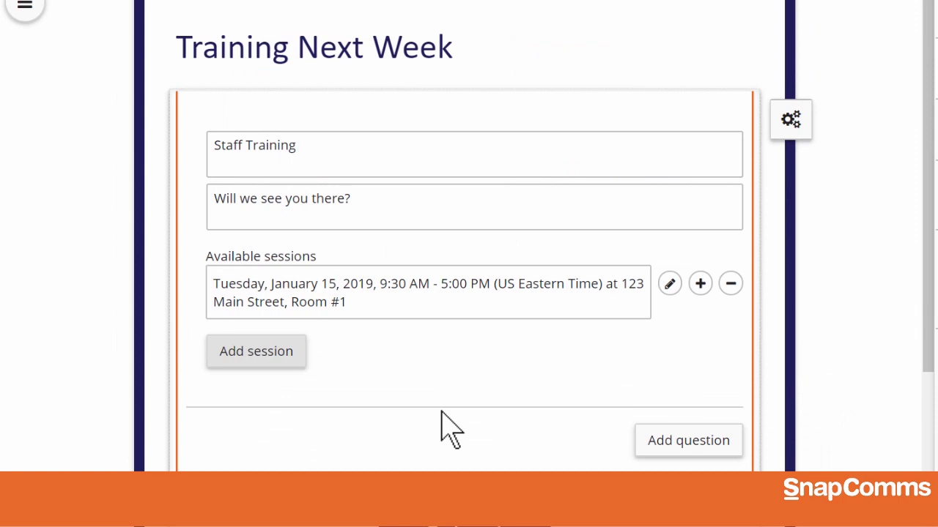
click(292, 352)
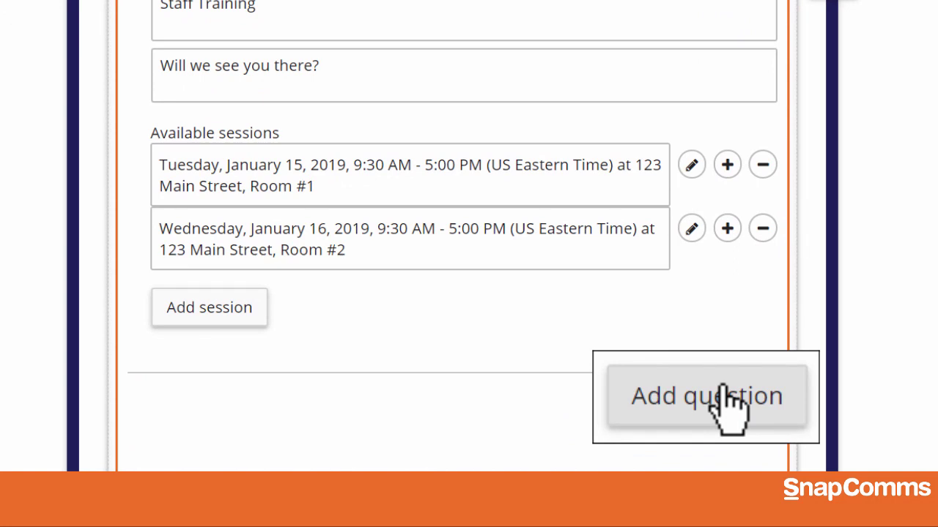
Add a 'Lunch Entree' multiple-choice question with a third response option for Chicken, Fish and Vegetarian
click(729, 406)
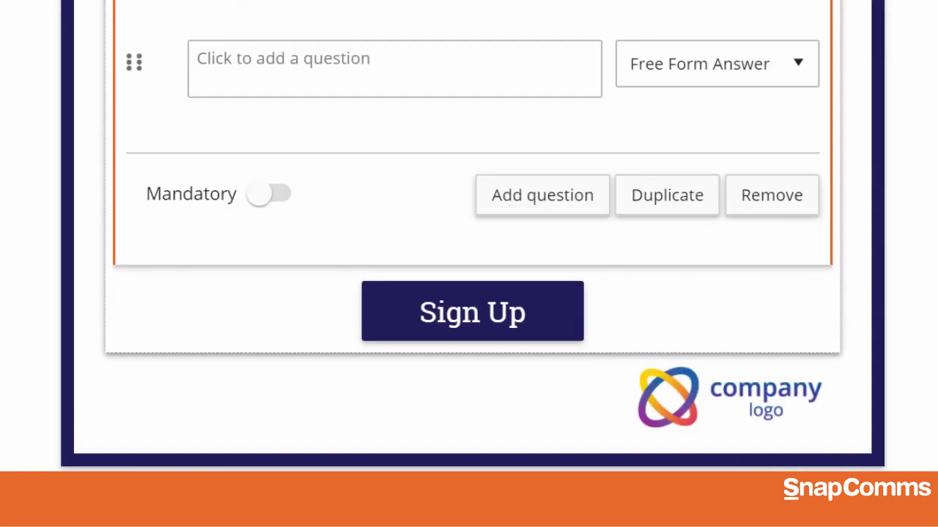
click(394, 68)
text(Lunch Entree)
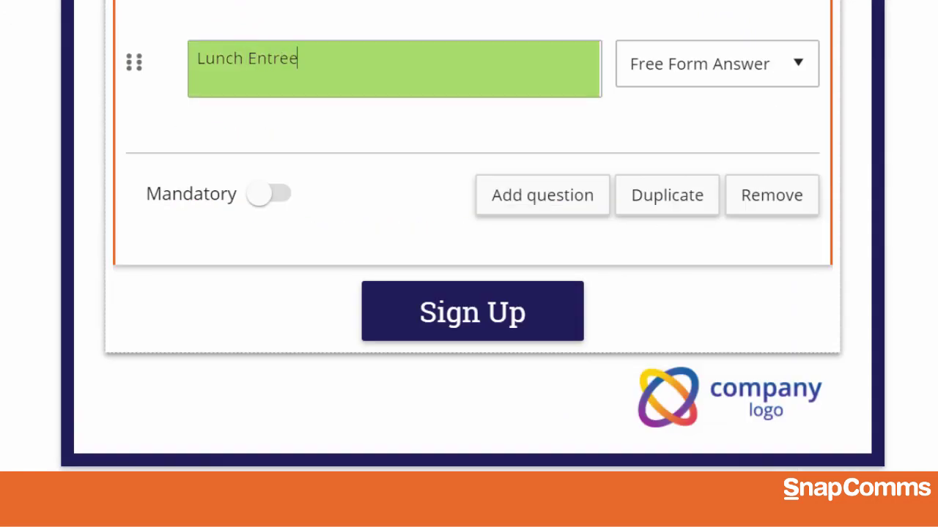
click(715, 87)
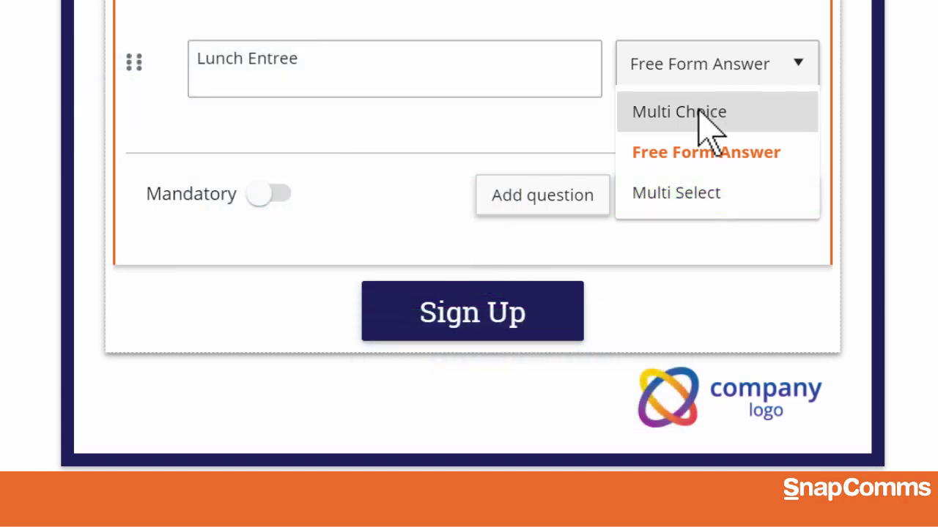
click(697, 113)
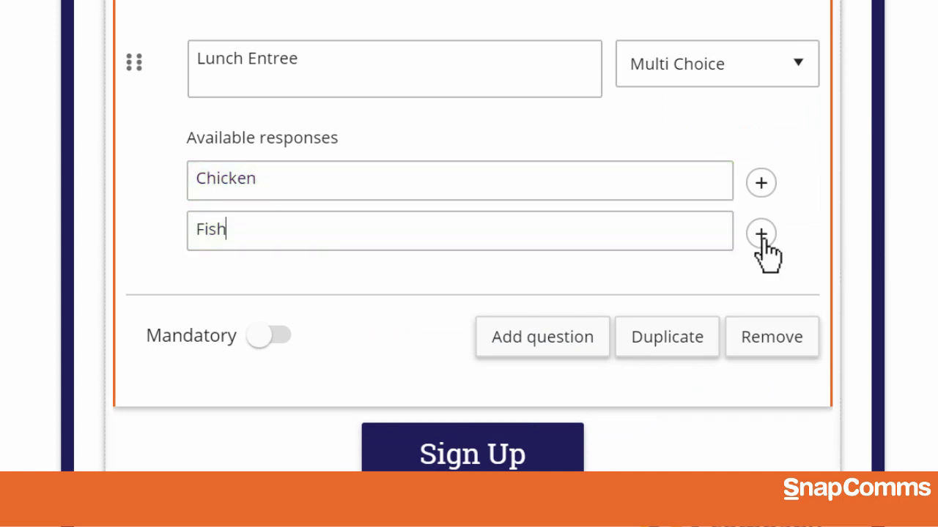
click(761, 233)
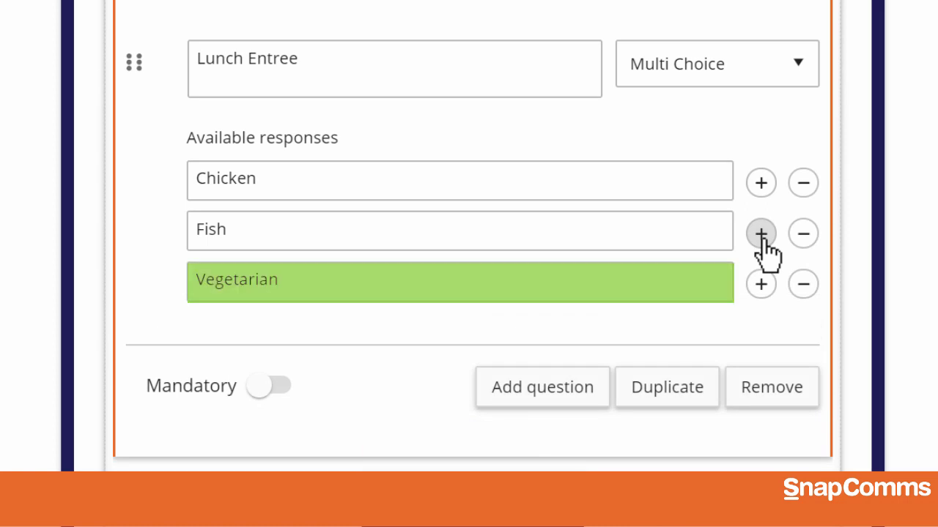
click(307, 376)
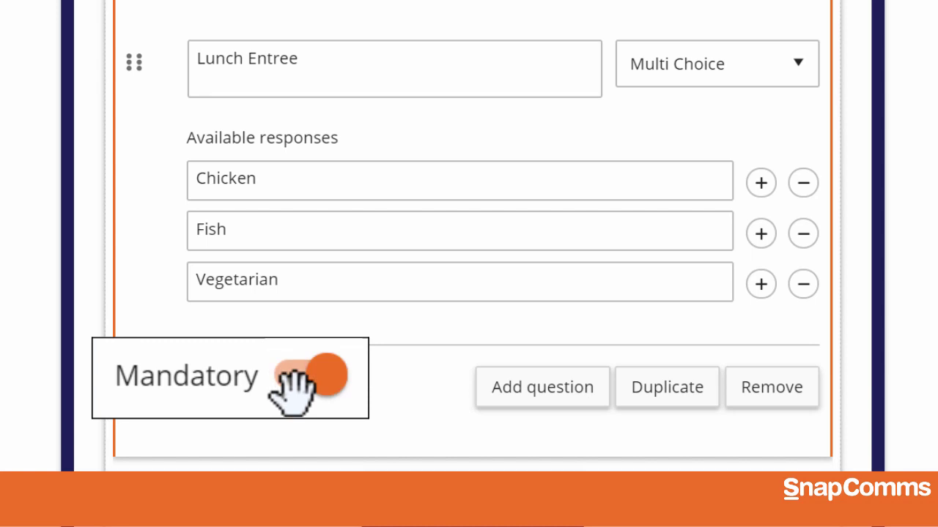
click(297, 378)
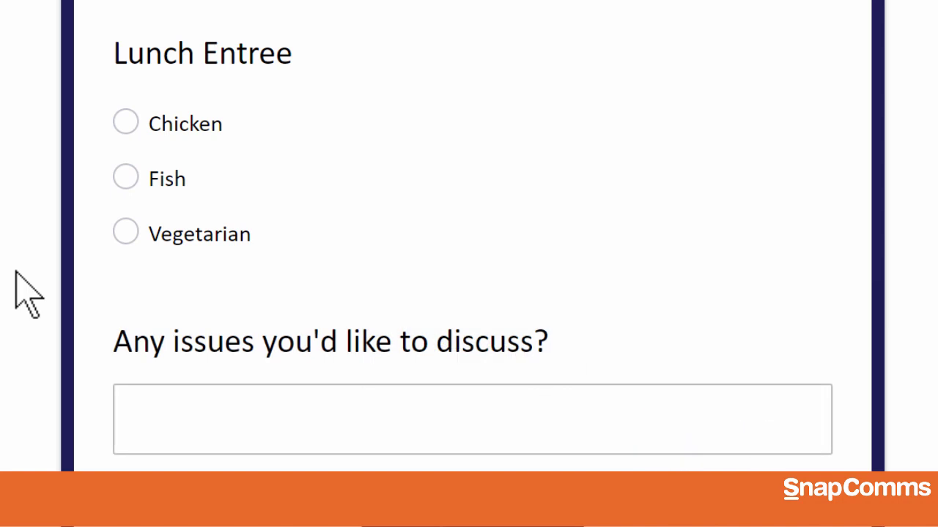
Duplicate the Lunch Entree question and remove the 'Any issues you'd like to discuss?' question
mouse_move(320, 180)
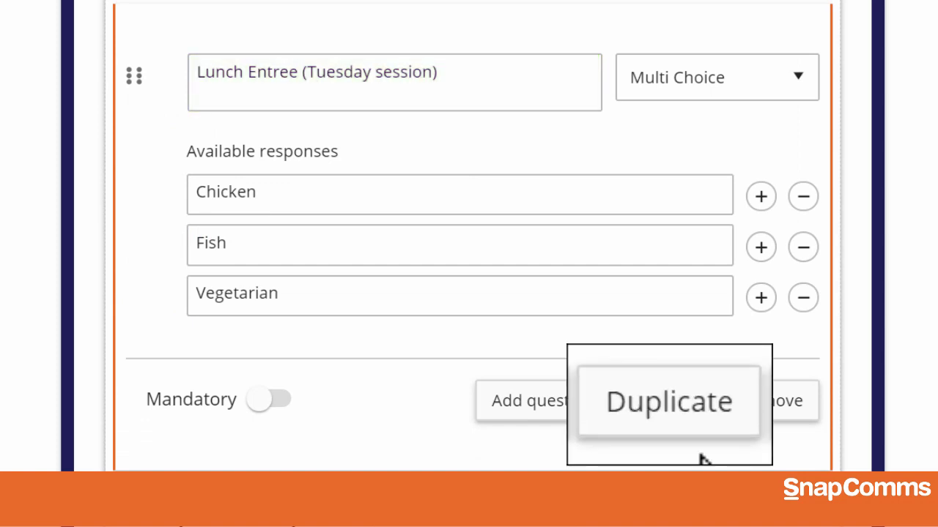
click(666, 401)
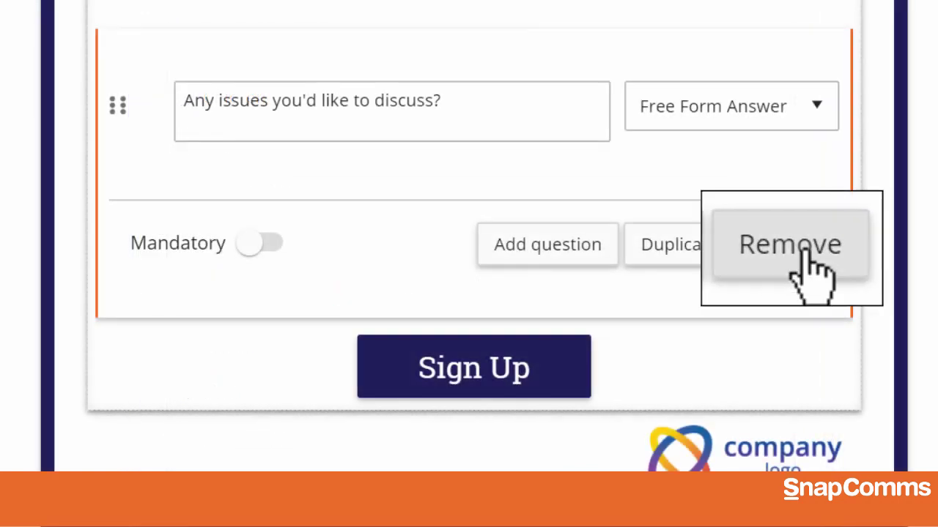
click(804, 251)
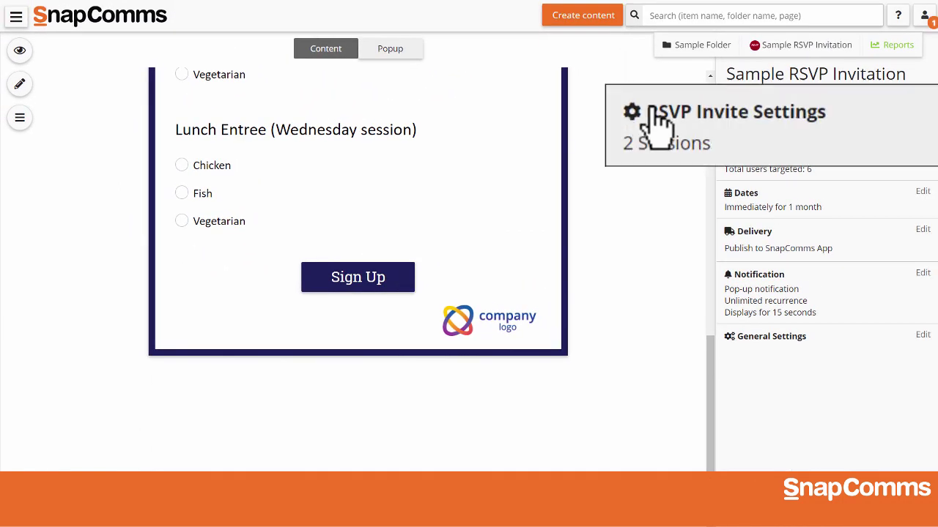
Open the RSVP Invite Settings, leaving multiple-session attendance and compulsory event turned off
click(657, 124)
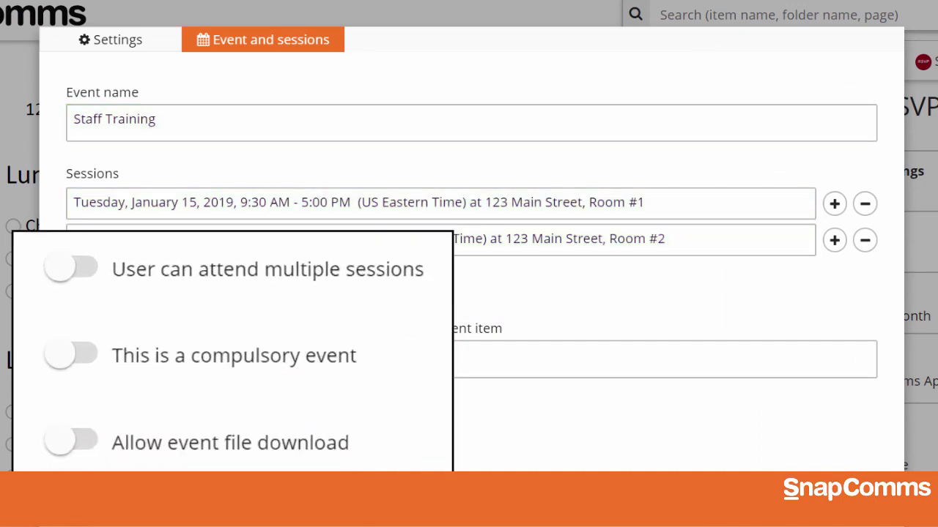
click(62, 271)
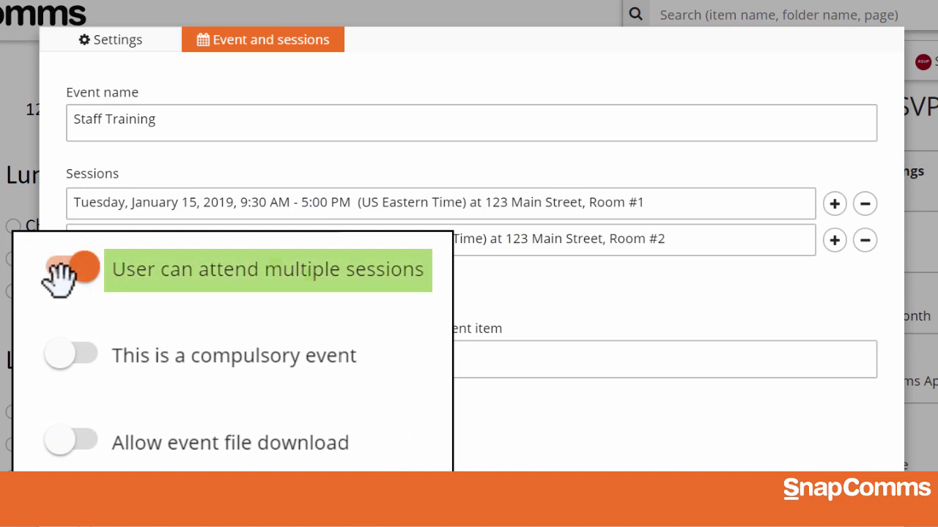
click(62, 272)
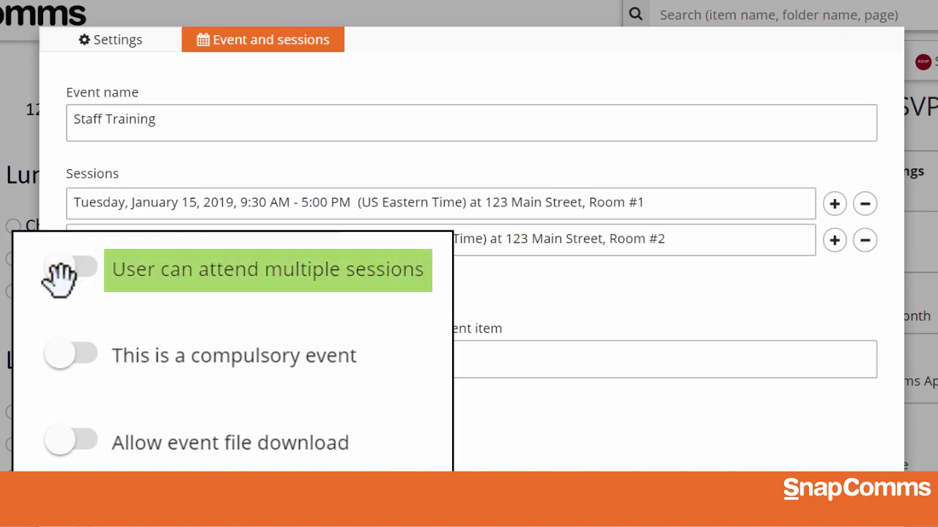
click(62, 356)
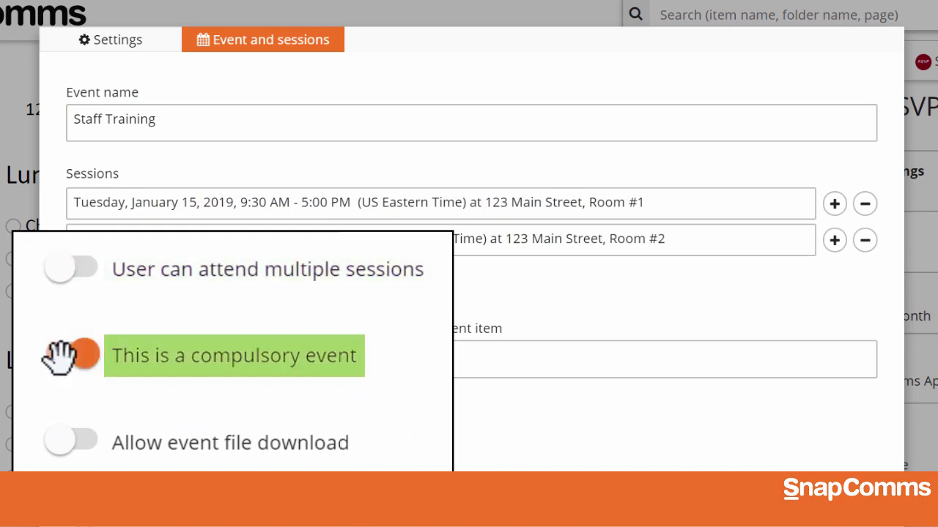
click(62, 356)
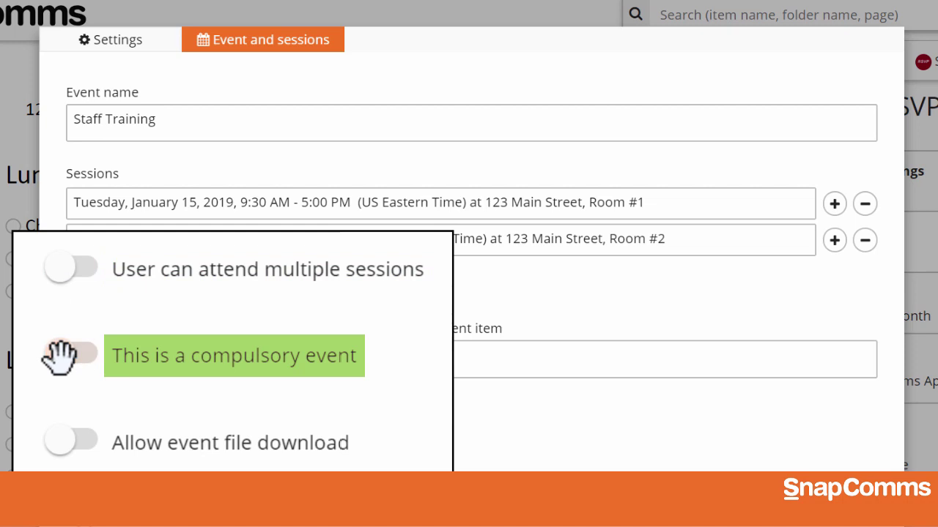
Allow the event file download and set the calendar message 'Staff Training day for Sample Co staff. Lunch will be provided.'
click(59, 439)
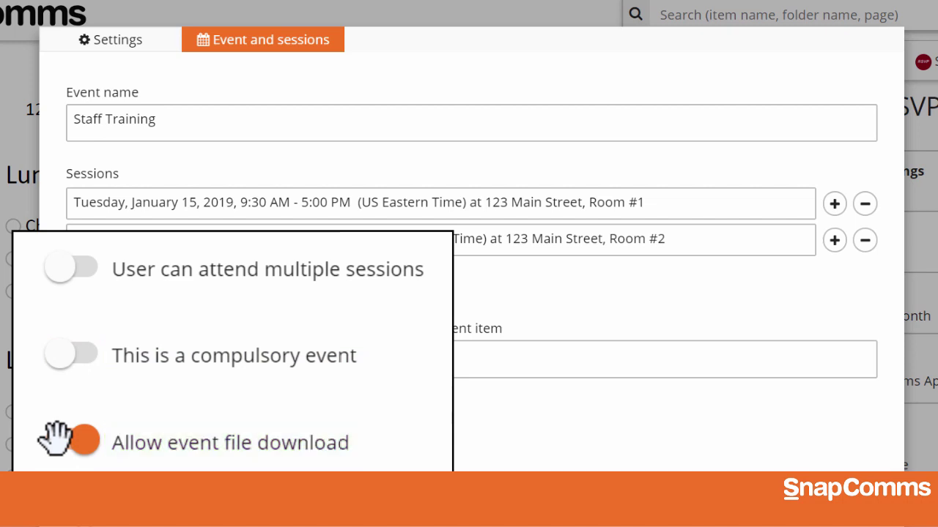
text(Staff Training day for Sample Co staff.  Lunch will be provided.)
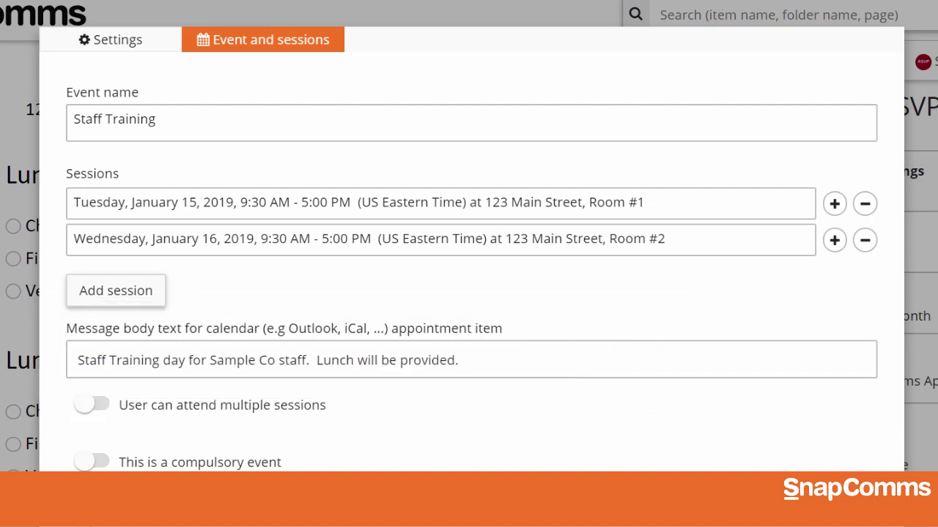
click(128, 59)
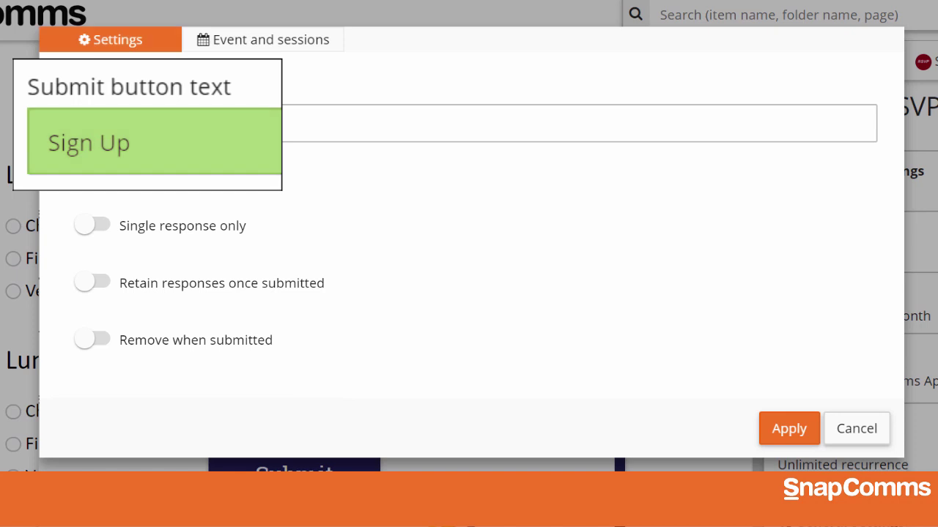
Leave question numbers, single response, response retention and post-submit removal off, and apply the settings
click(55, 158)
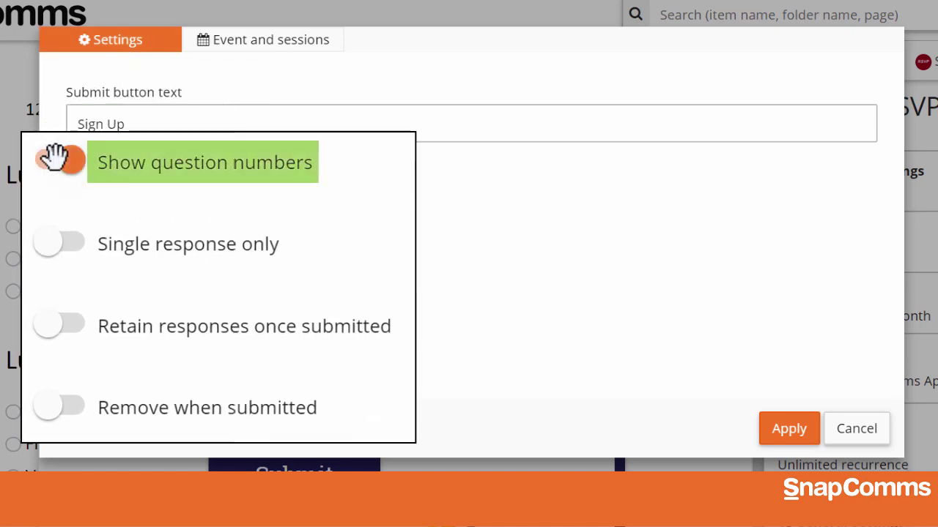
click(55, 158)
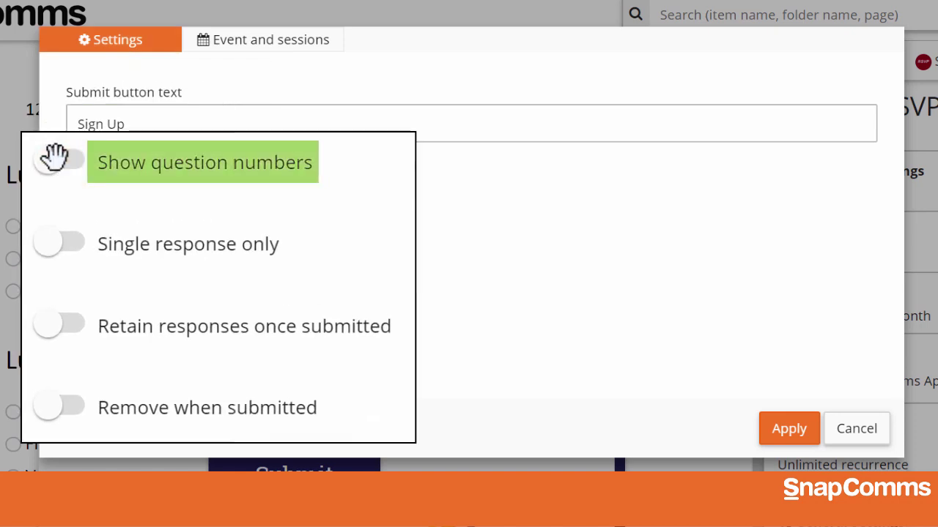
click(53, 241)
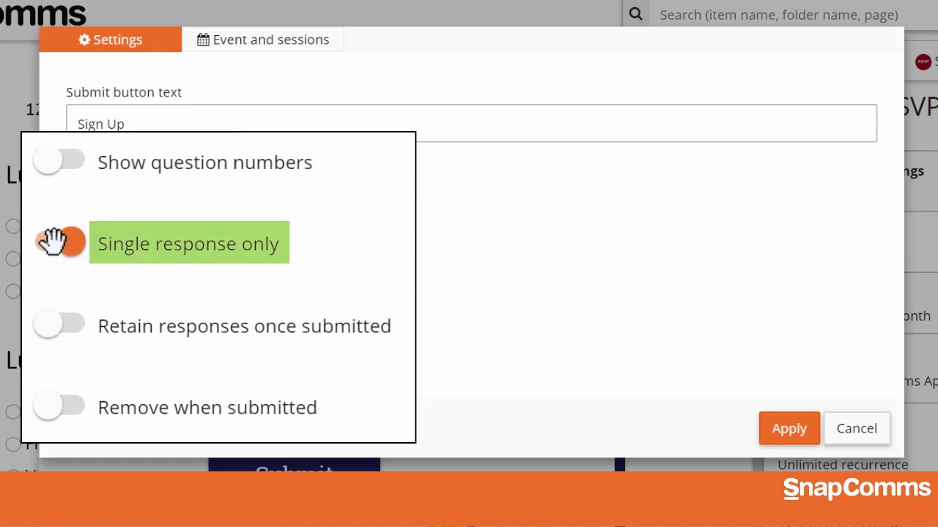
click(53, 241)
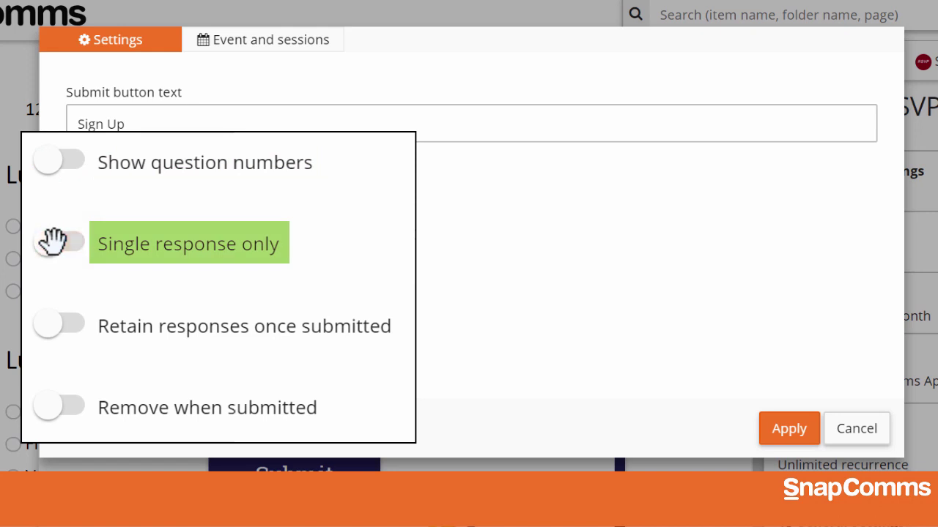
click(48, 322)
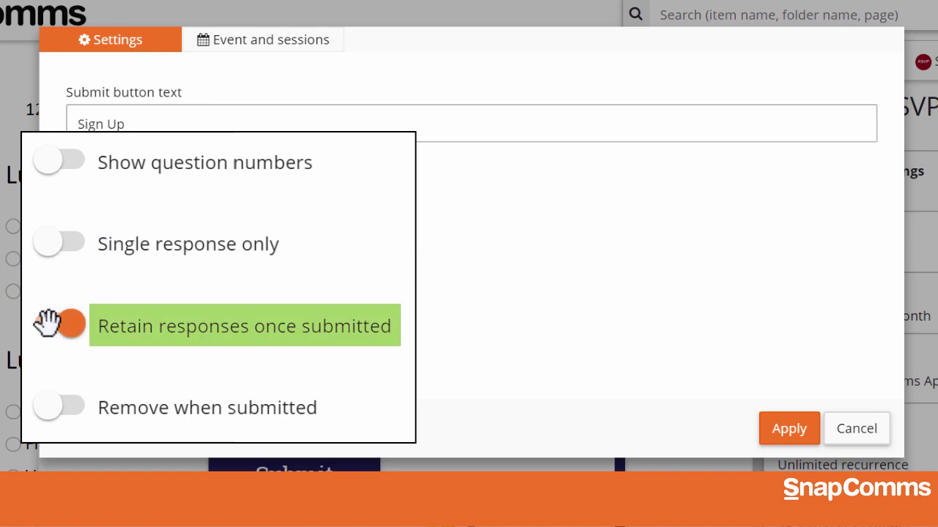
click(49, 322)
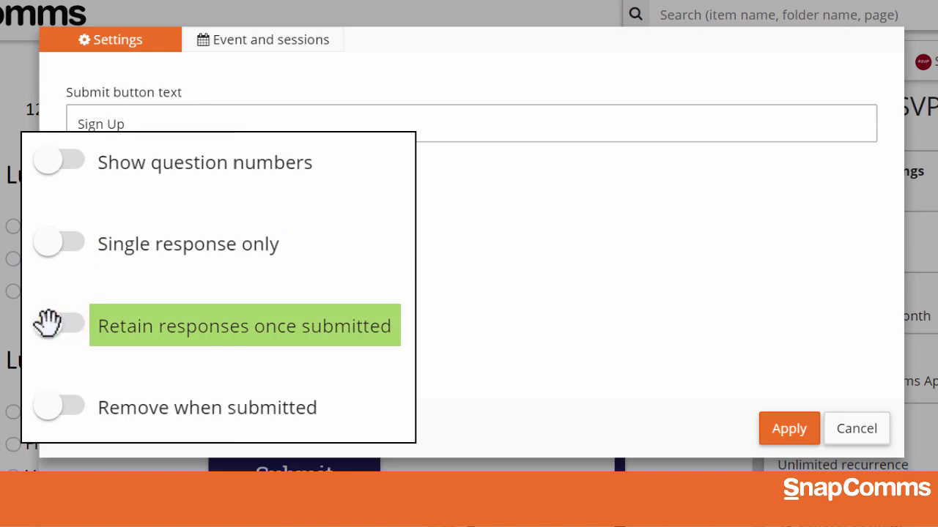
click(51, 407)
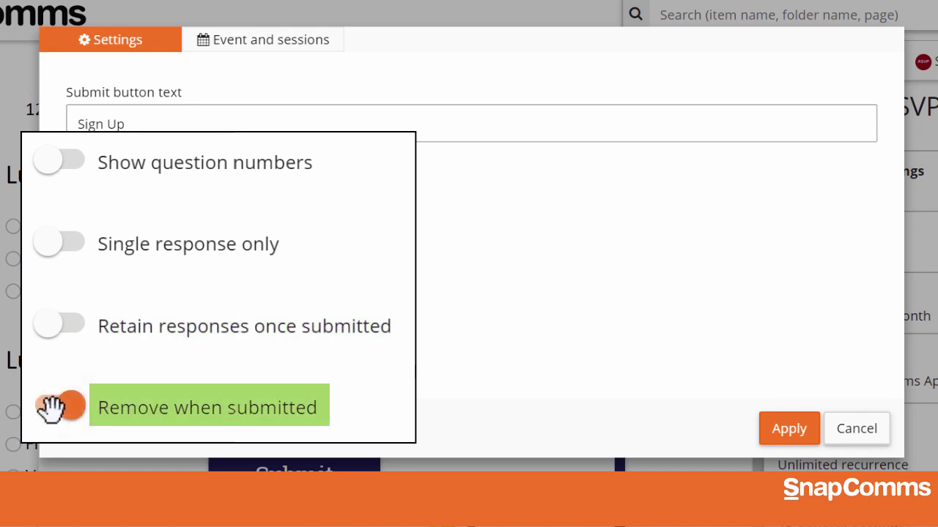
click(51, 407)
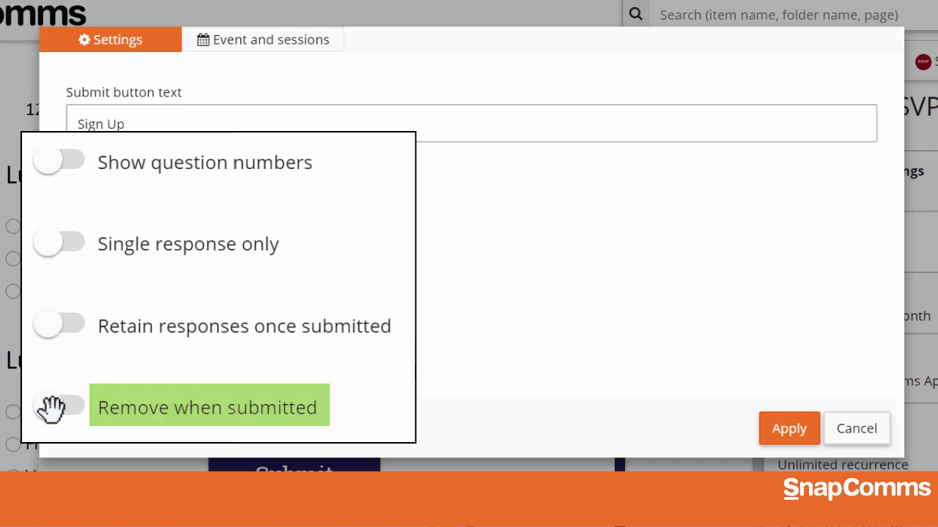
click(769, 428)
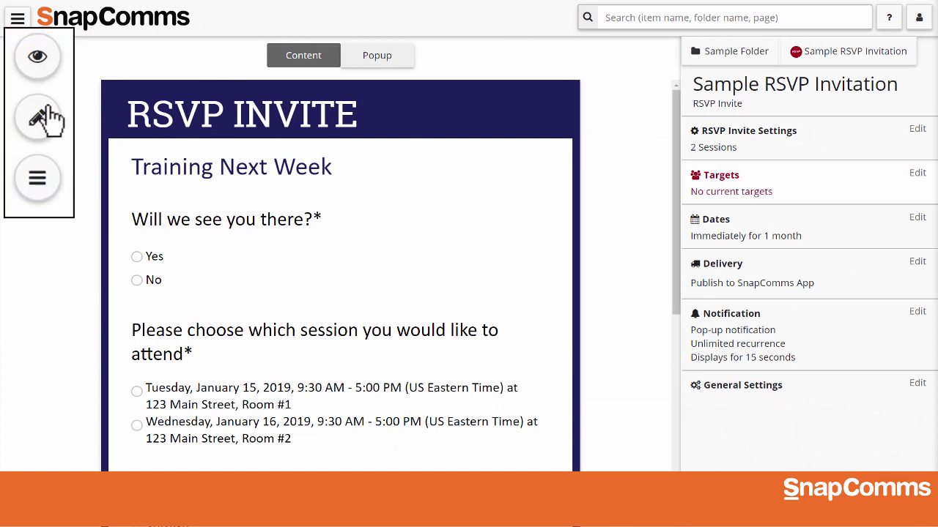
Drop an image, a compliance stamp and a text paragraph onto the page, then preview the popup layout
click(43, 116)
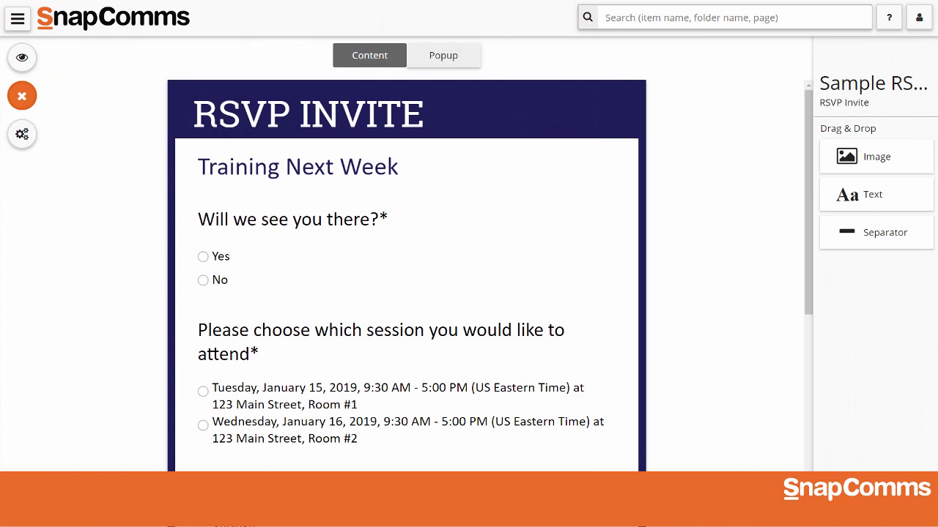
drag(872, 156, 284, 237)
drag(872, 194, 459, 258)
drag(872, 232, 373, 349)
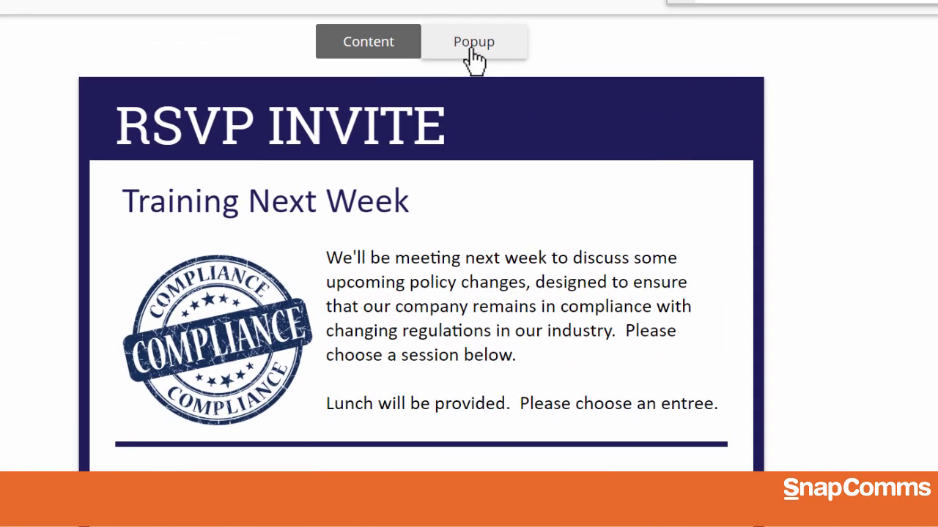
click(474, 44)
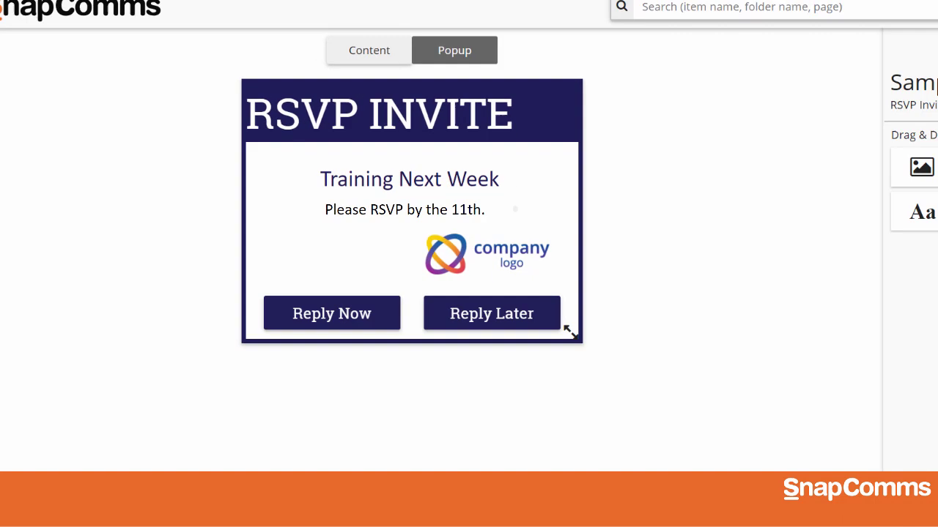
Close the editor to return to the invite overview showing 2 sessions and Sales Team targeting
click(27, 107)
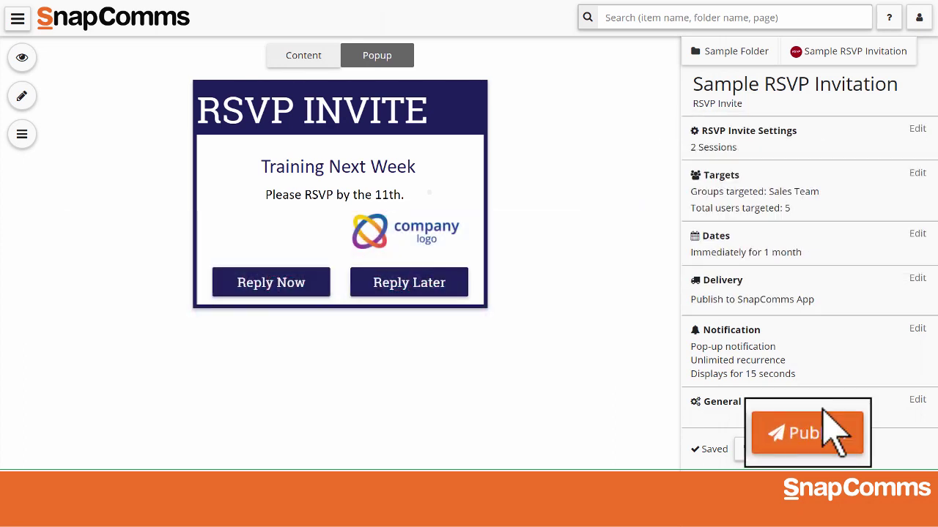
Publish the RSVP invite to the Sales Team, confirming in the Publish Content dialog
click(838, 437)
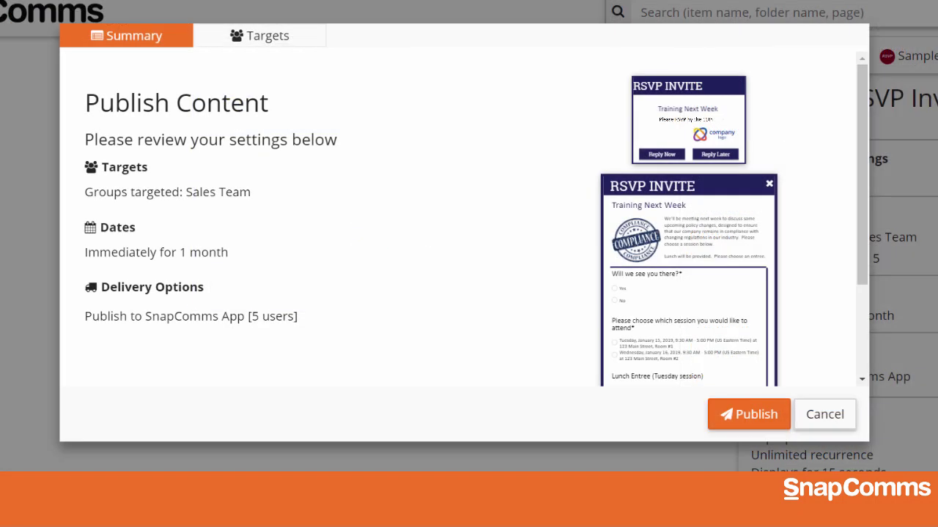
click(702, 403)
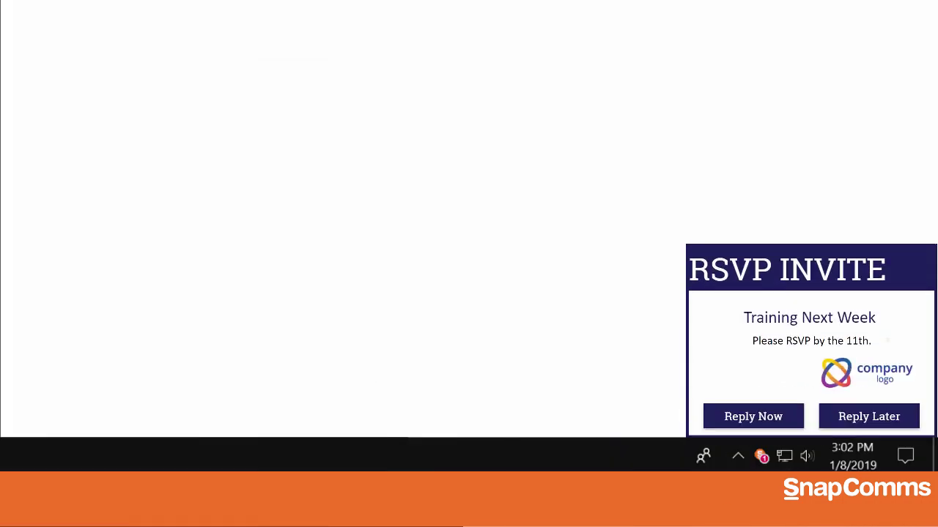
RSVP Yes for the Tuesday, January 15 session with Chicken for lunch, then add it to the calendar
click(745, 418)
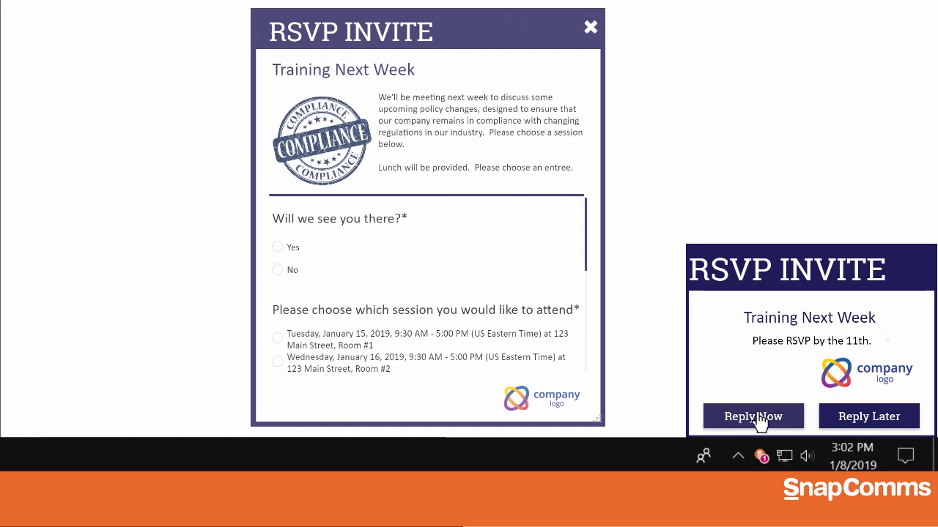
click(218, 166)
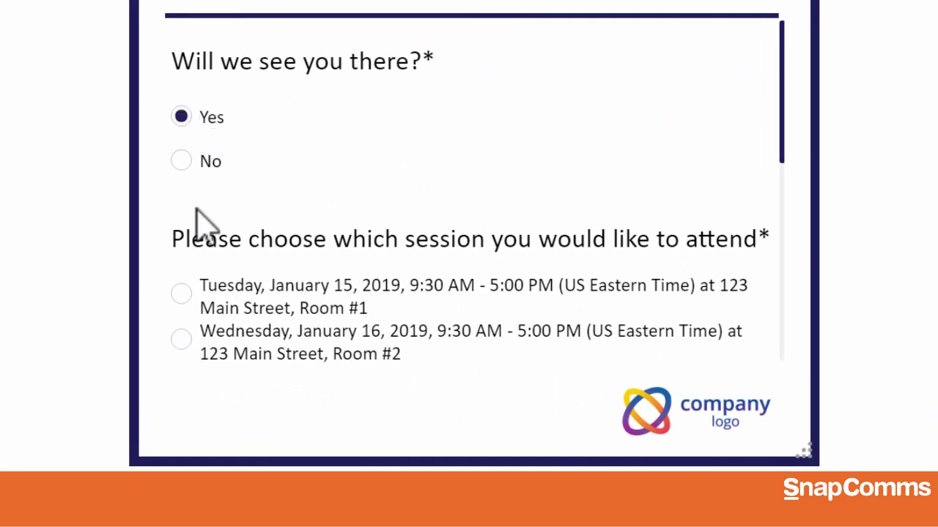
click(181, 293)
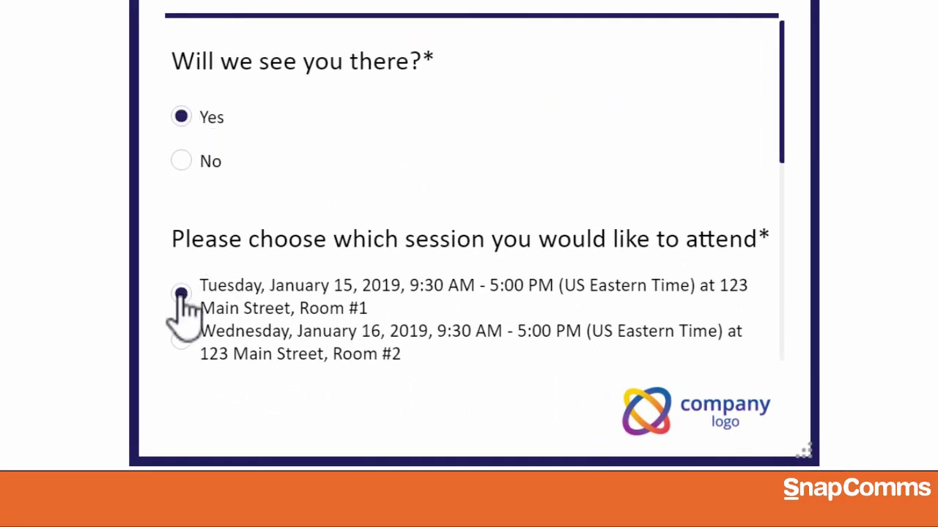
scroll(183, 299, down, 3)
click(182, 273)
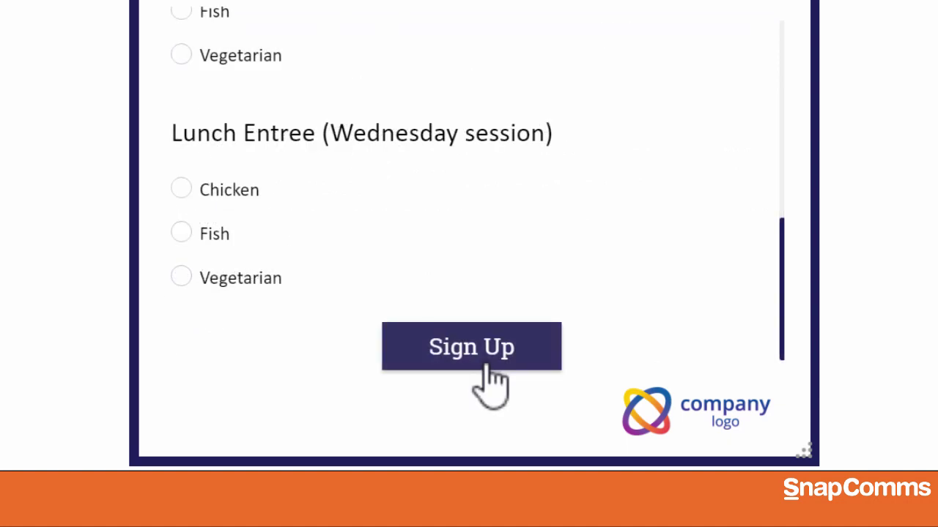
click(486, 367)
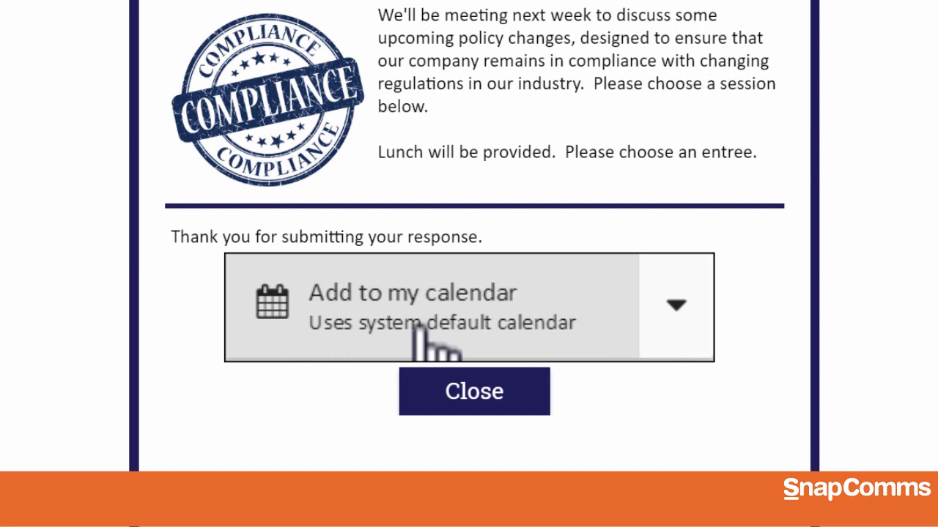
click(419, 328)
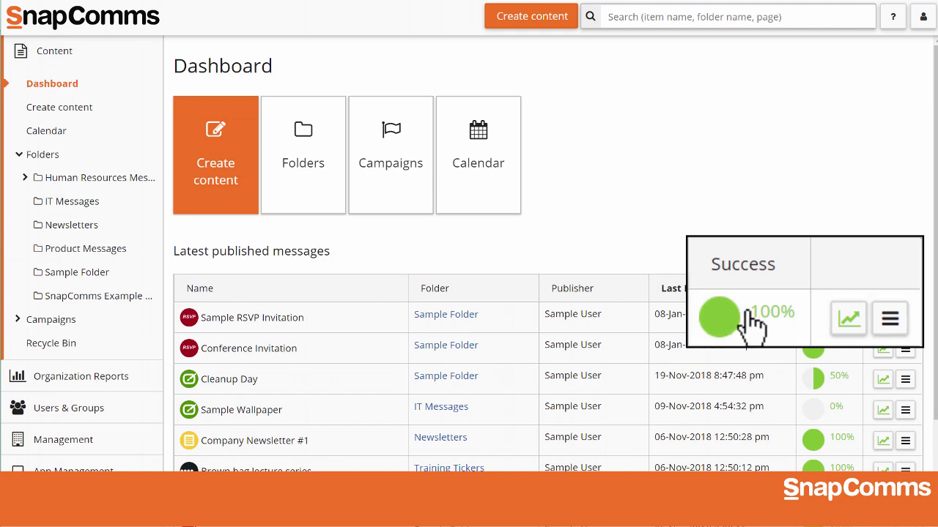
Show the Sample RSVP Invitation Success Report: 7 targeted, 5 reached, 3 successful
click(848, 320)
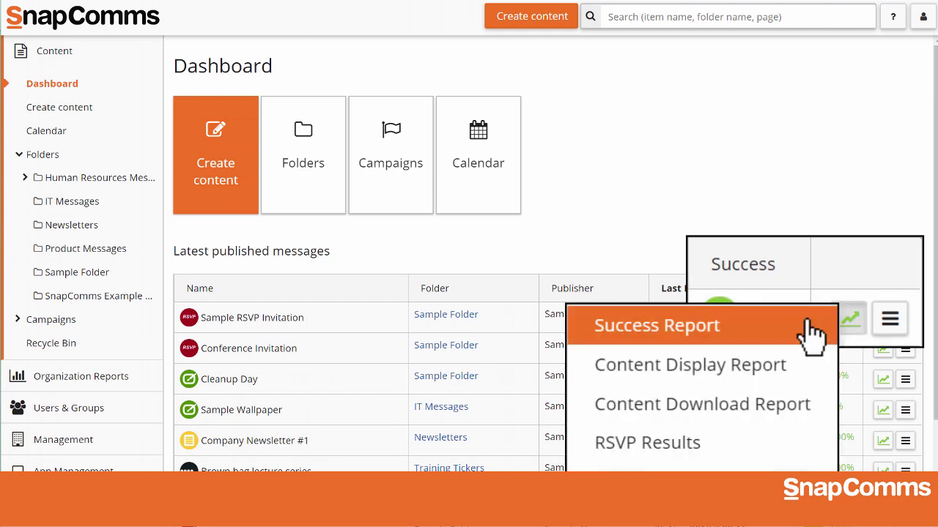
click(730, 330)
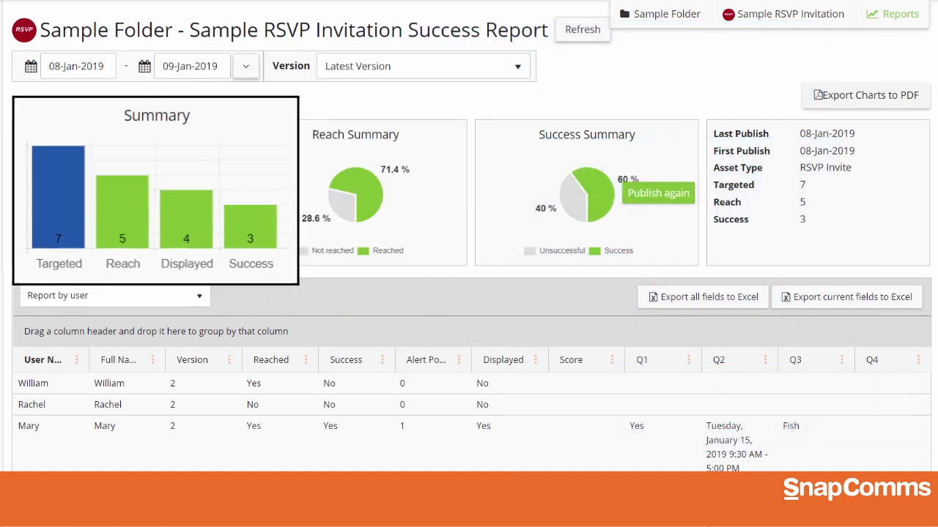
Sort responses by User Name, group them by the Q2 session answer, and export all fields to Excel
scroll(469, 236, down, 3)
scroll(468, 293, down, 1)
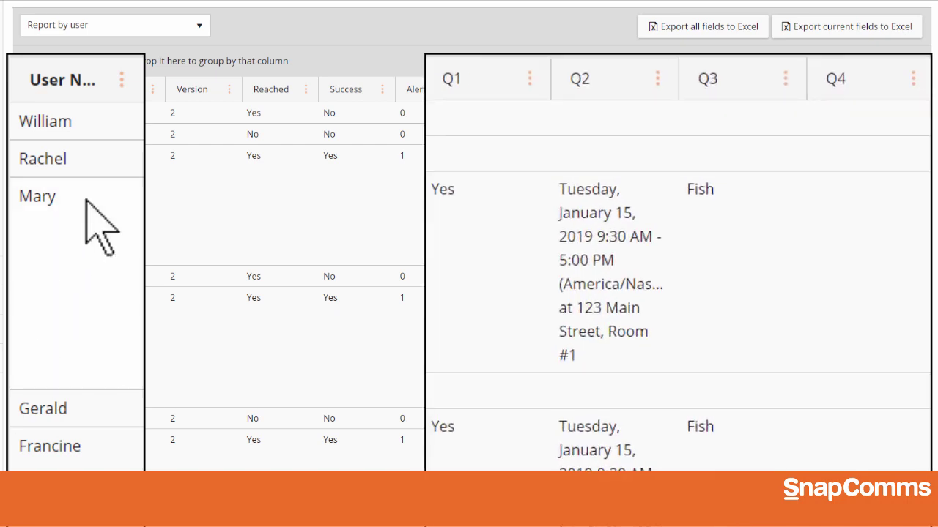
click(69, 84)
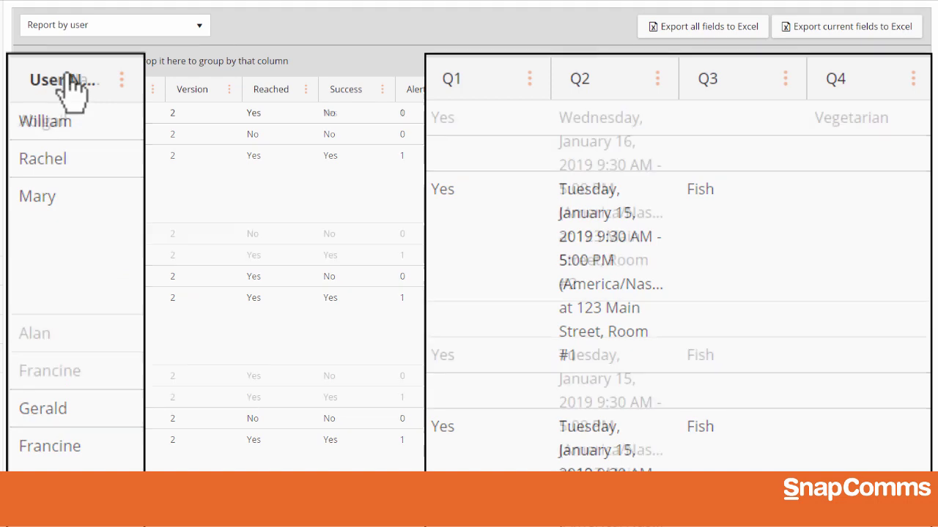
drag(714, 88, 433, 68)
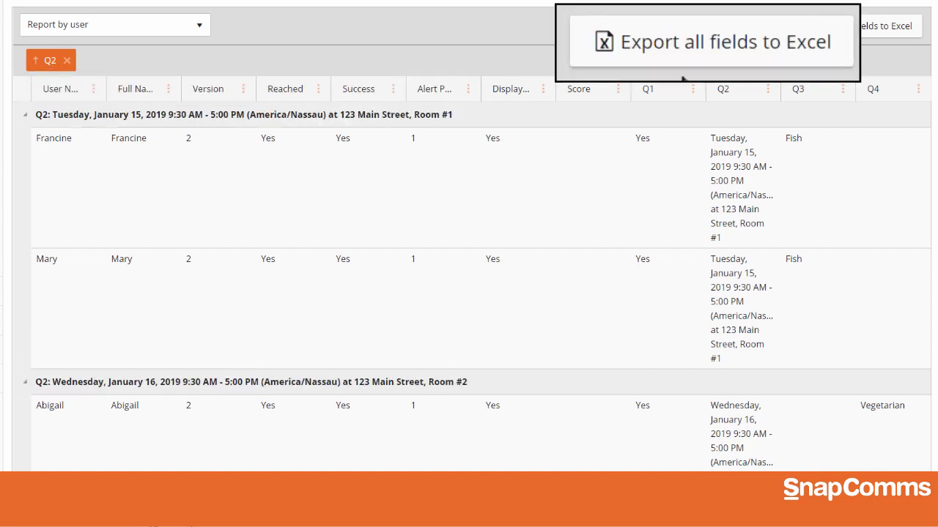
click(728, 62)
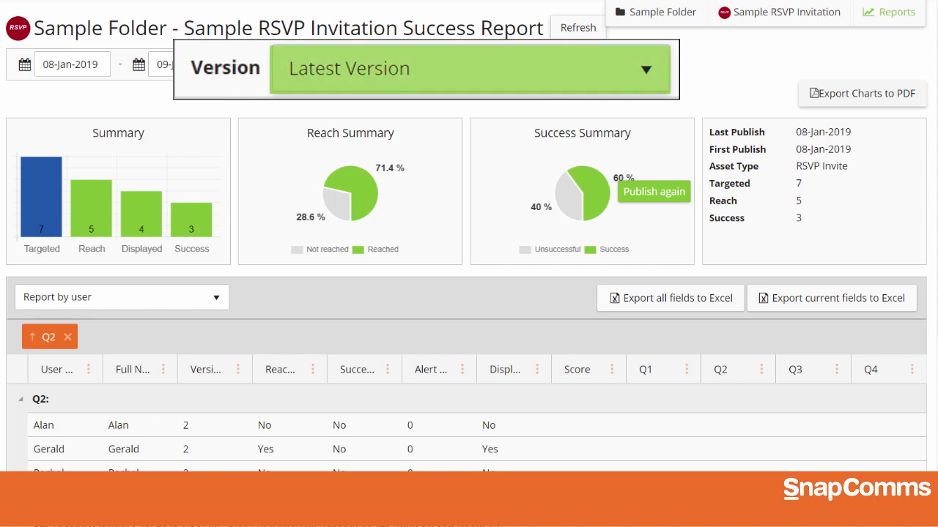
Switch the report's Version to All Versions: 13 targeted, 11 reached, 9 successes
click(645, 70)
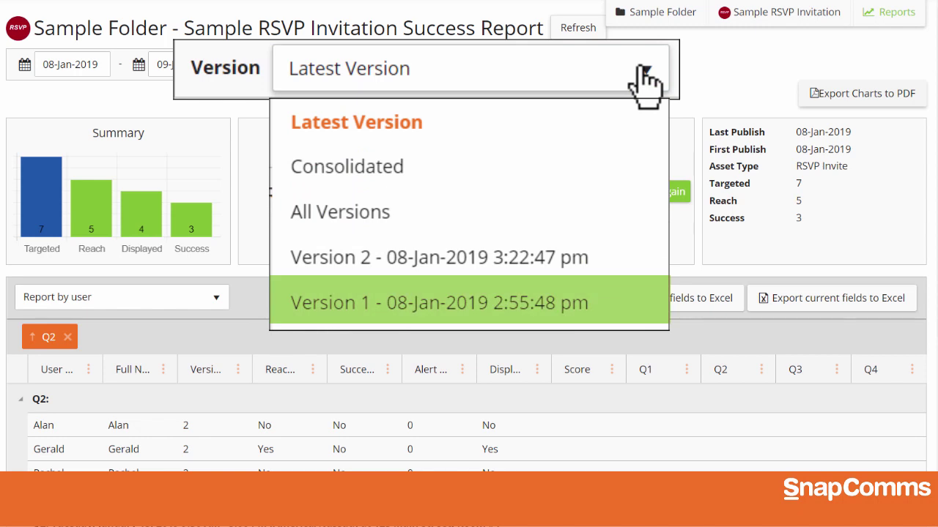
click(557, 214)
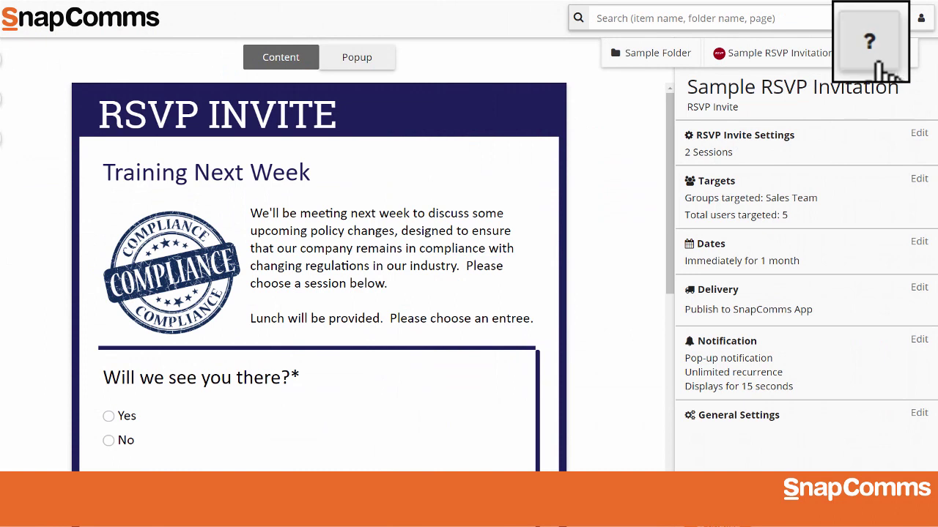
Bring up the RSVP Invite help article via Tutor, then the website's Resources list
click(870, 44)
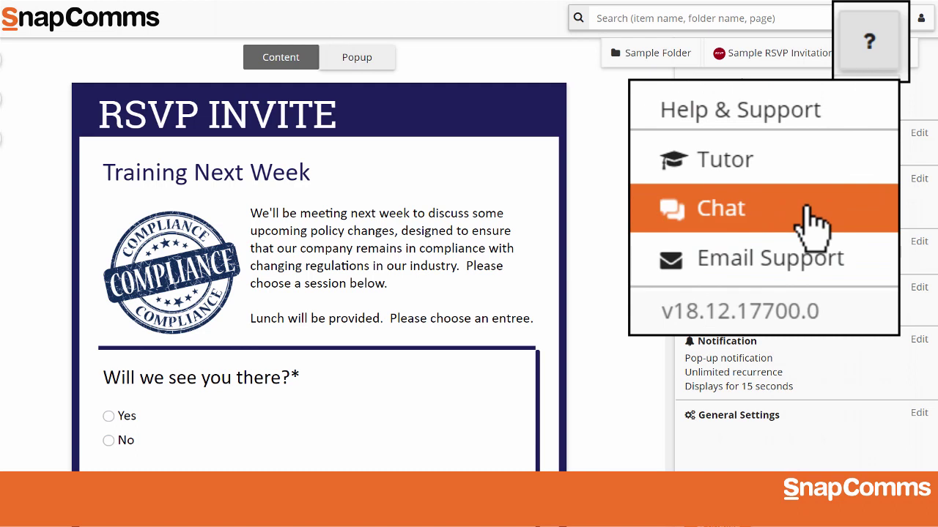
click(809, 165)
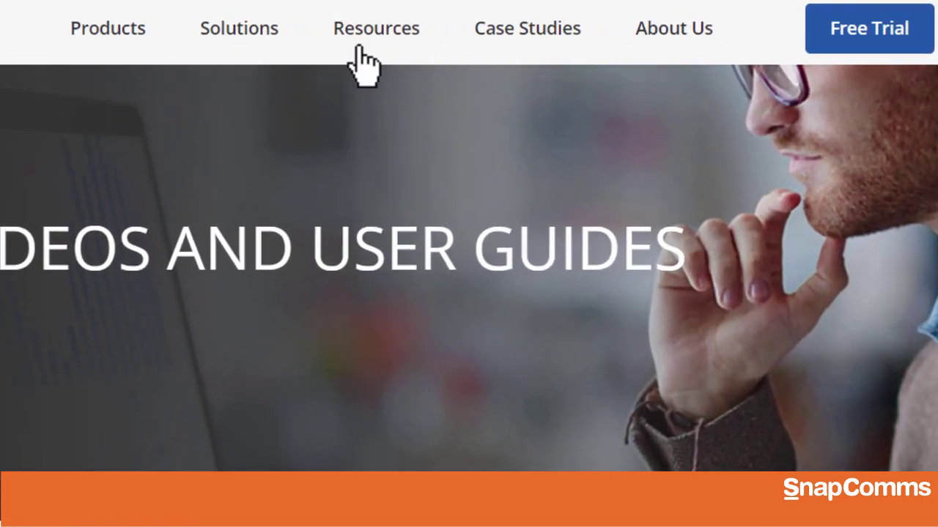
mouse_move(471, 36)
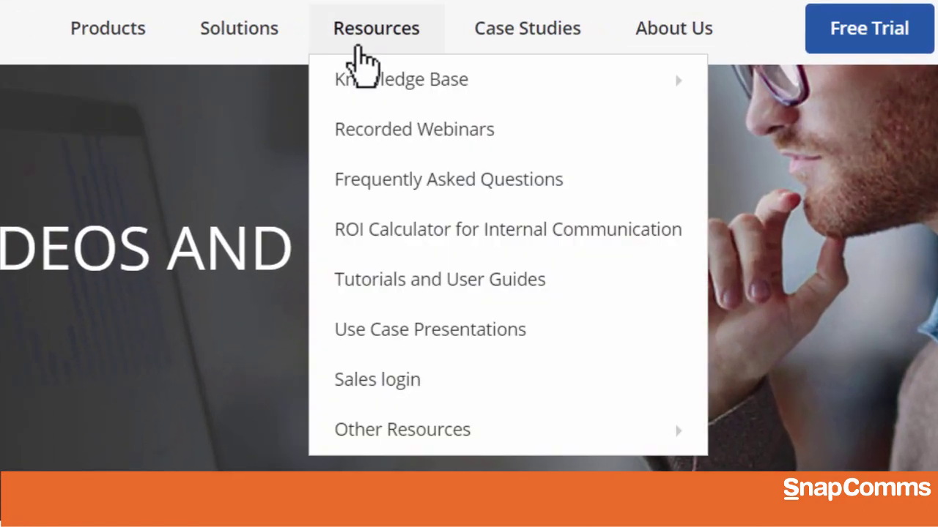